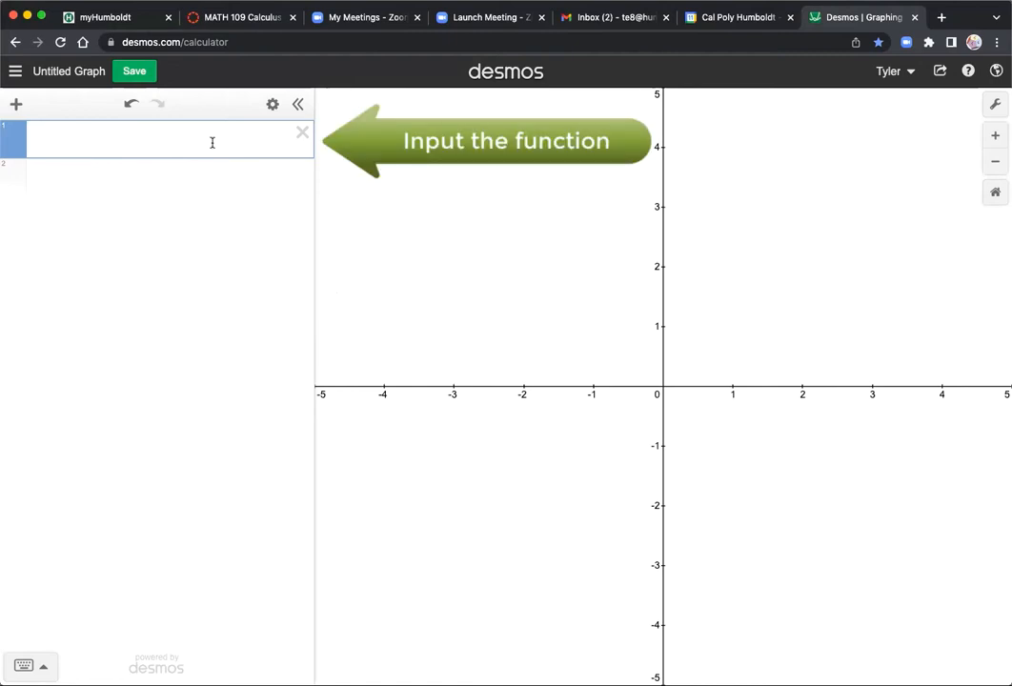
- Enter the function (x^2 - 3x)/(x^2 - 9) in the first expression and convert it to a table of values
{"action": "type", "text": "x^2"}
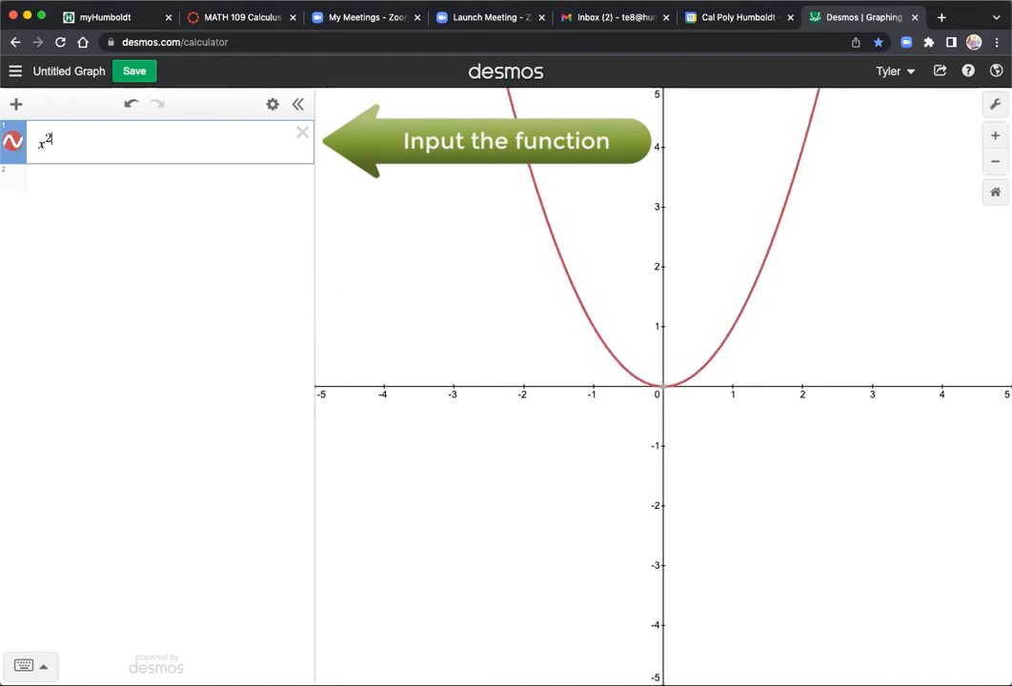
{"action": "key", "text": "Right"}
{"action": "type", "text": "-3x"}
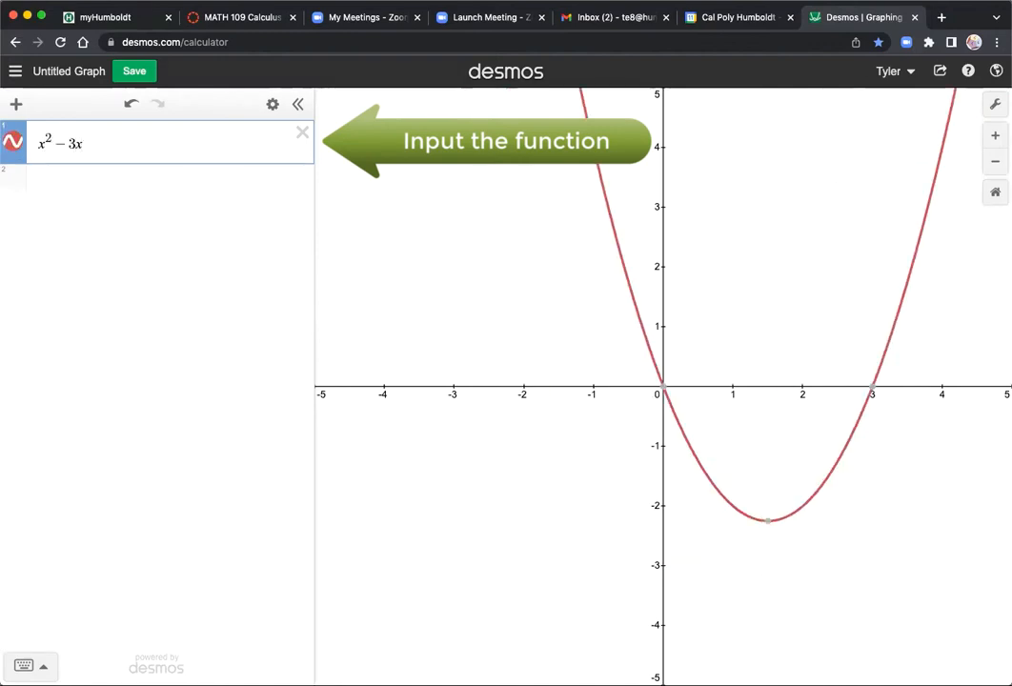
{"action": "type", "text": ")"}
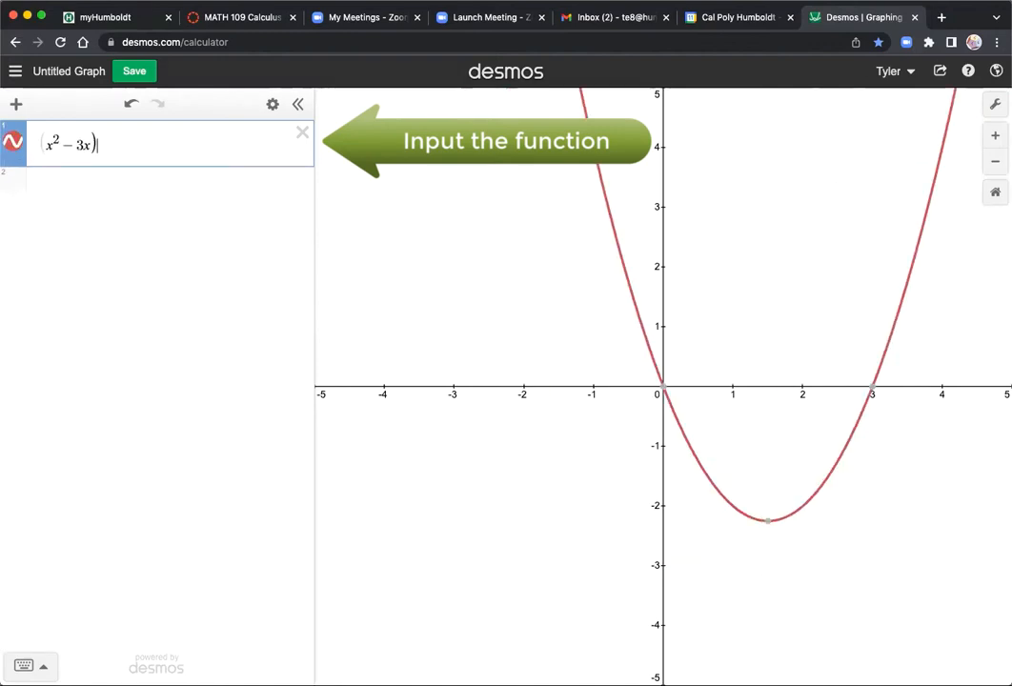
{"action": "type", "text": "/x"}
{"action": "type", "text": "^2"}
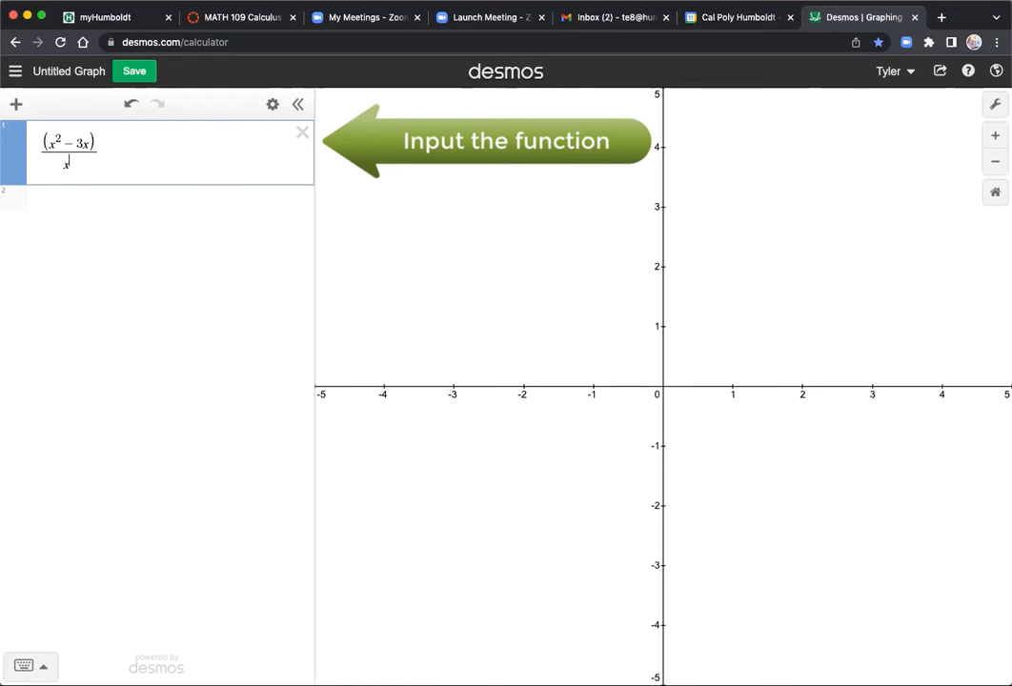
{"action": "type", "text": "-9"}
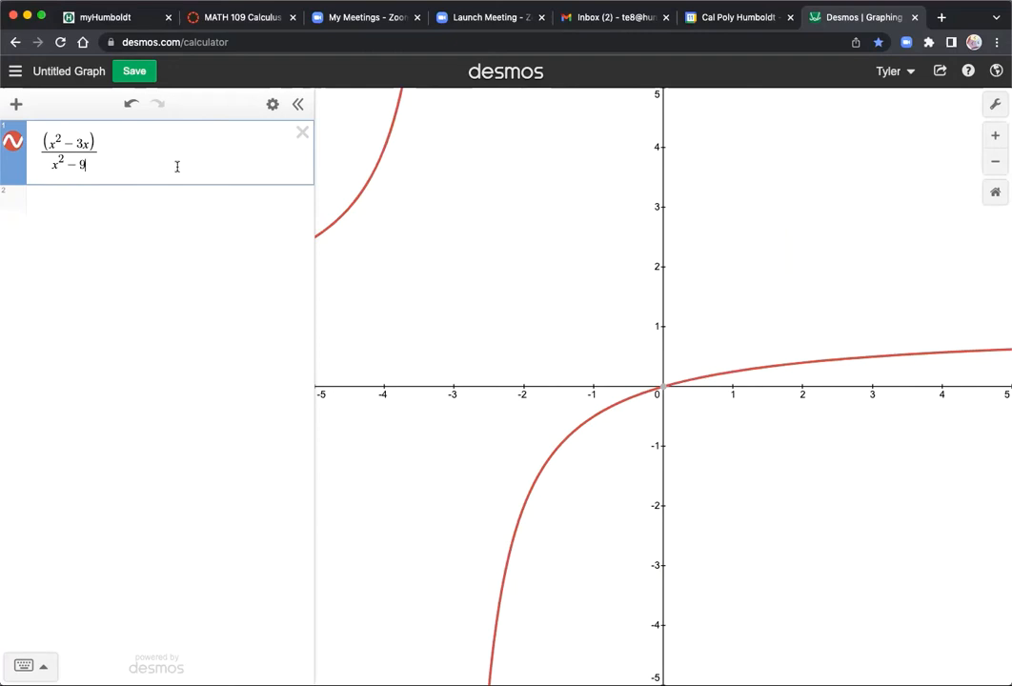
{"action": "left_click", "coordinate": [274, 104]}
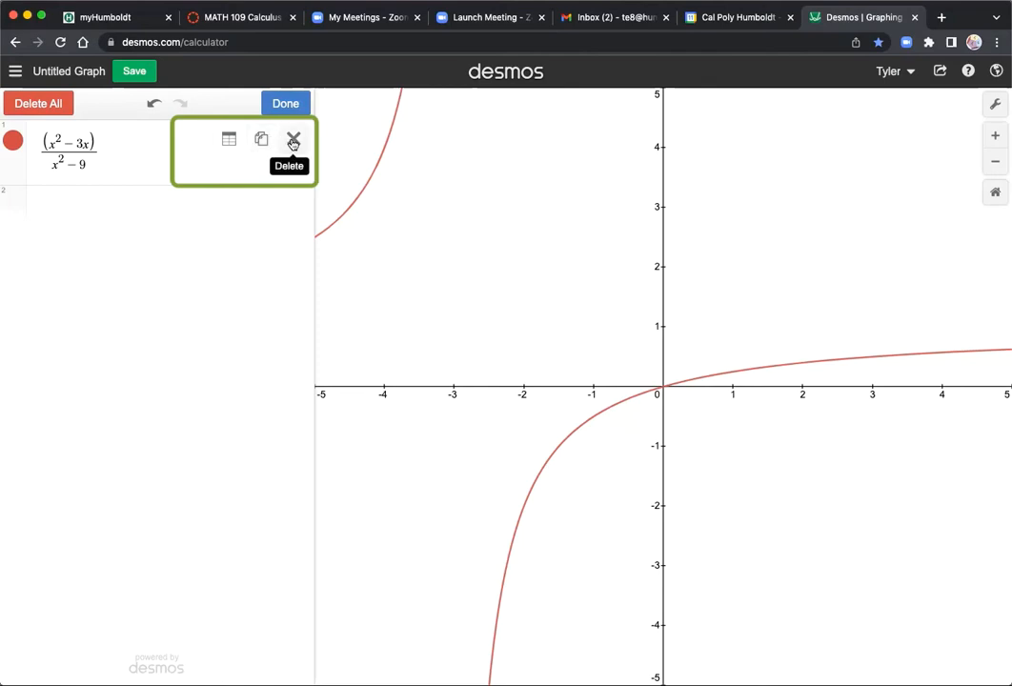
{"action": "left_click", "coordinate": [234, 139]}
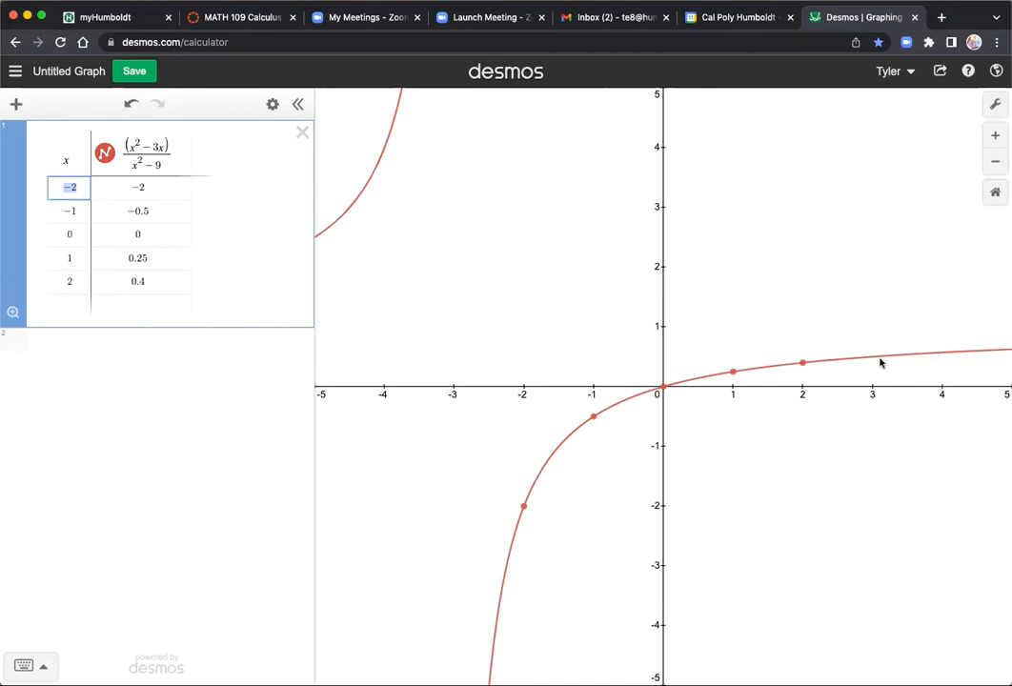
- Show the coordinates of the five table points on the curve, from x = -2 to x = 2
{"action": "left_click", "coordinate": [525, 508]}
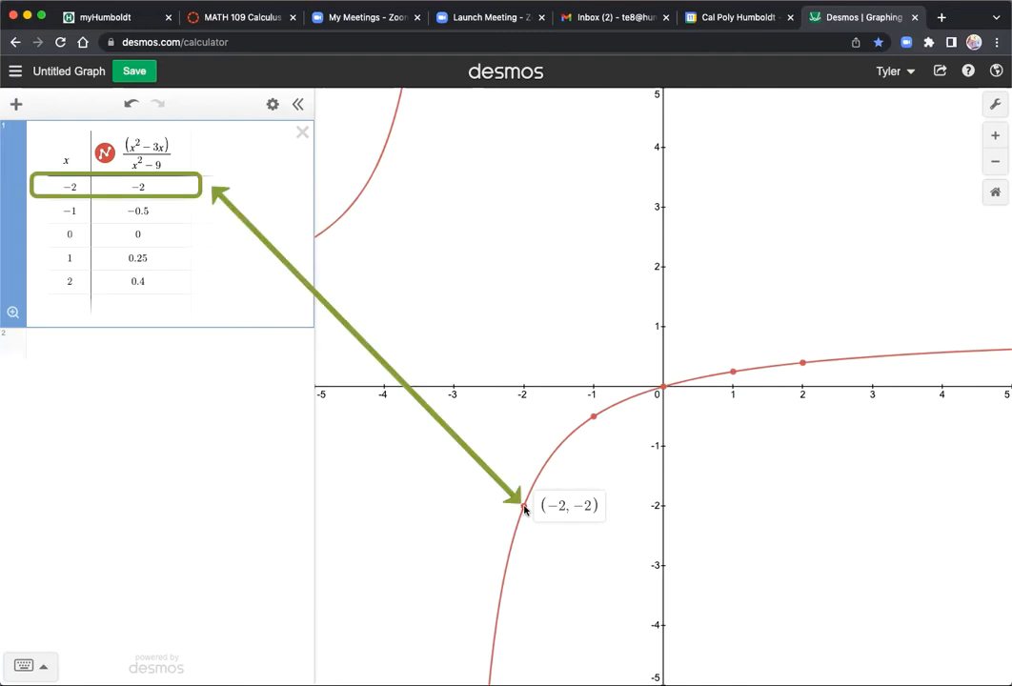
{"action": "left_click", "coordinate": [593, 418]}
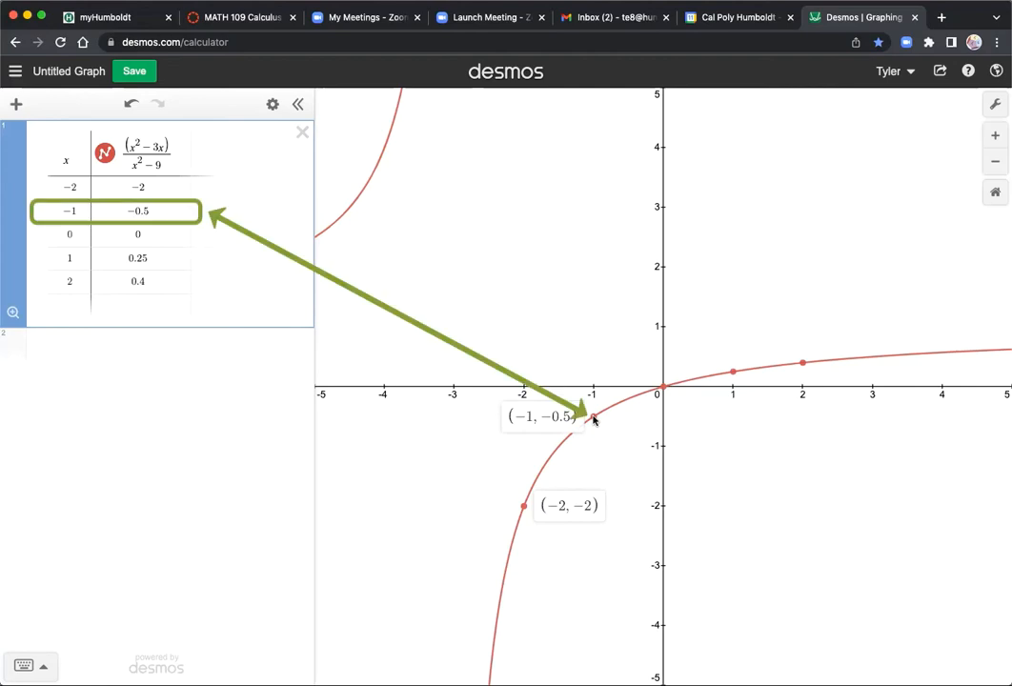
{"action": "left_click", "coordinate": [663, 386]}
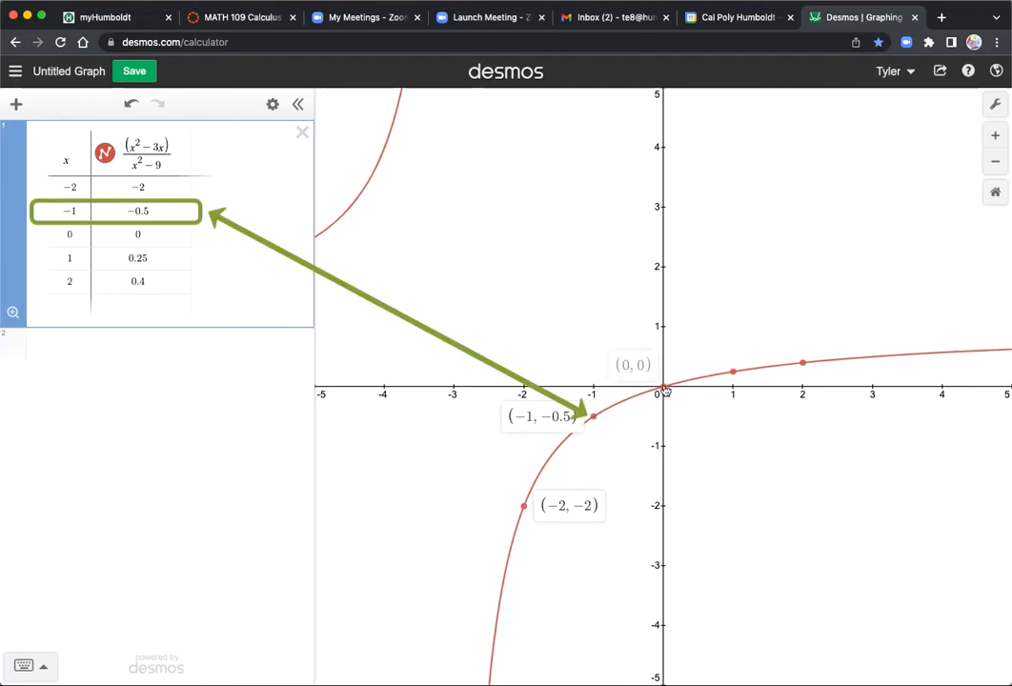
{"action": "left_click", "coordinate": [732, 371]}
{"action": "left_click", "coordinate": [802, 365]}
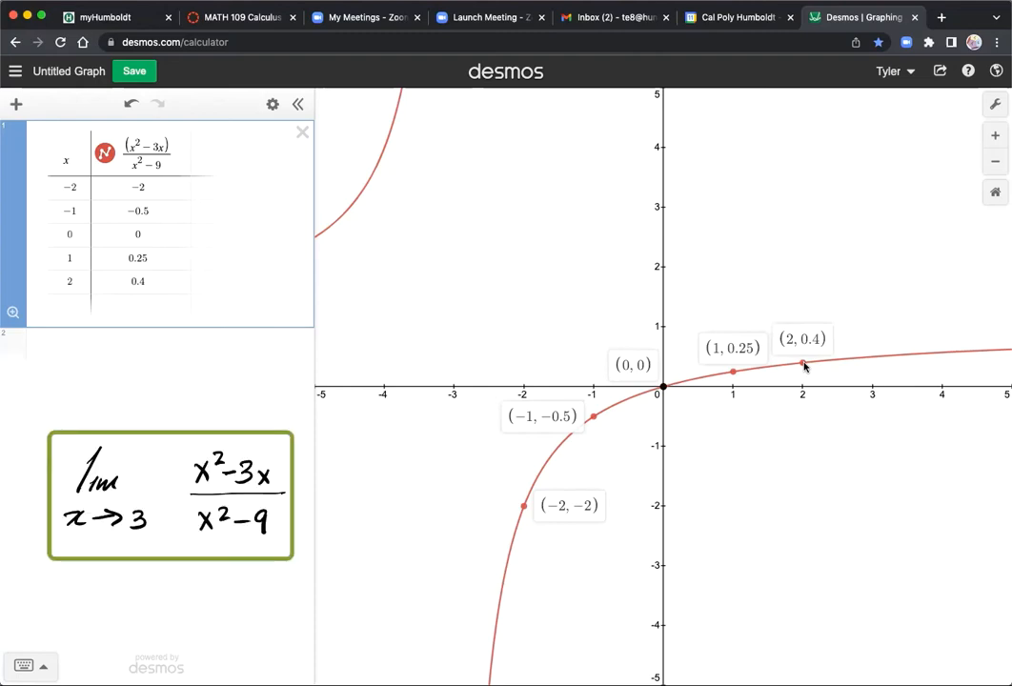
- Add x = 3 as a new input row at the end of the function's table
{"action": "left_click", "coordinate": [803, 477]}
{"action": "left_click_drag", "start_coordinate": [803, 477], "coordinate": [624, 479]}
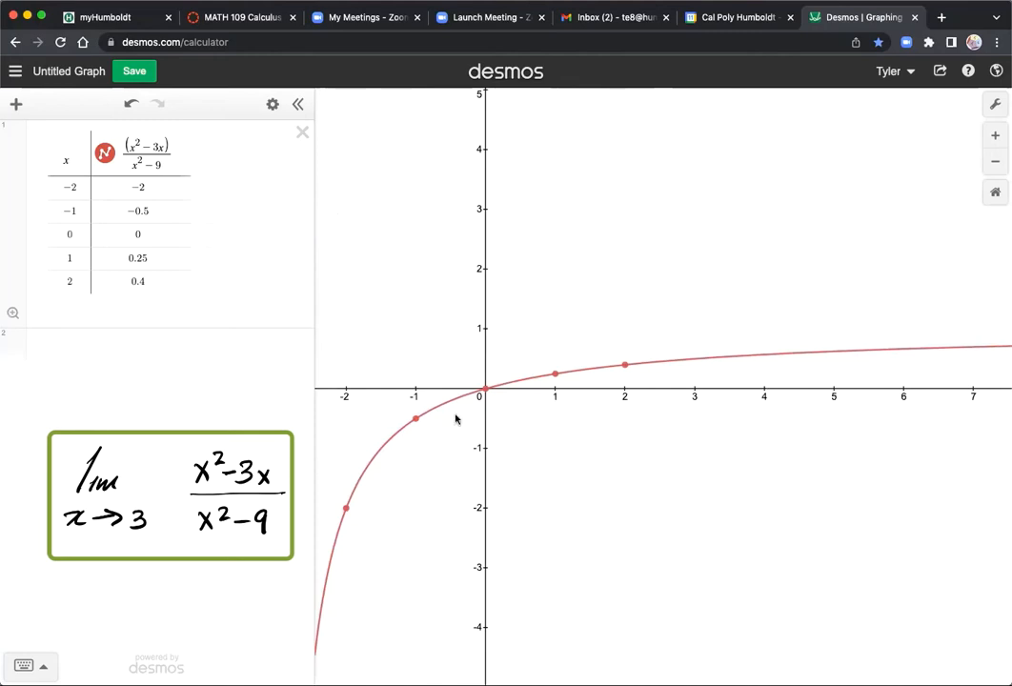
{"action": "left_click", "coordinate": [72, 188]}
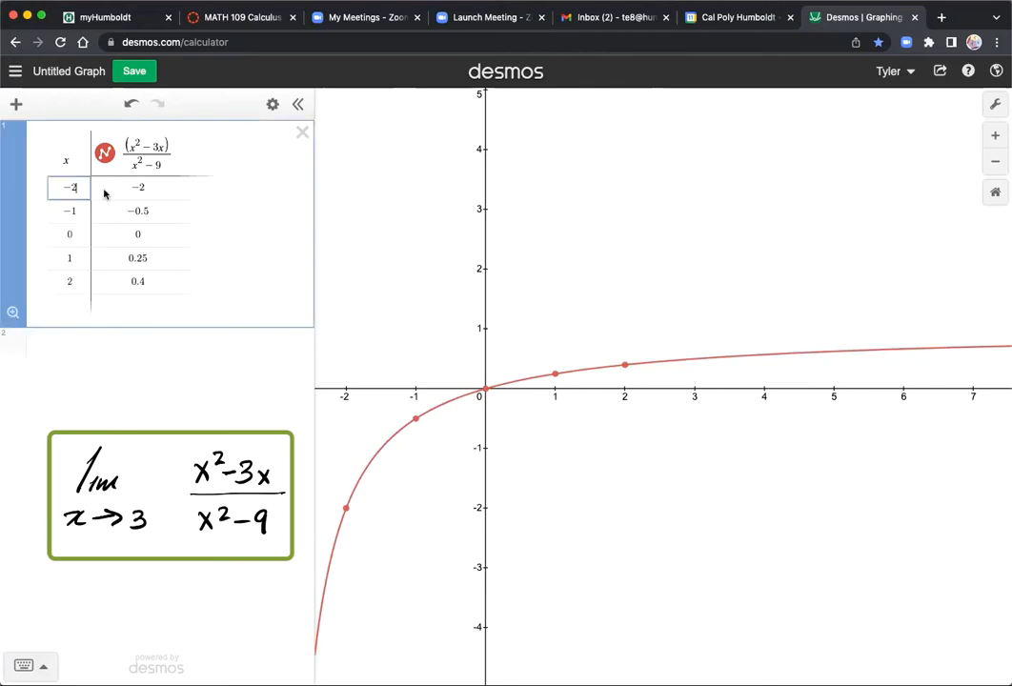
{"action": "left_click", "coordinate": [69, 304]}
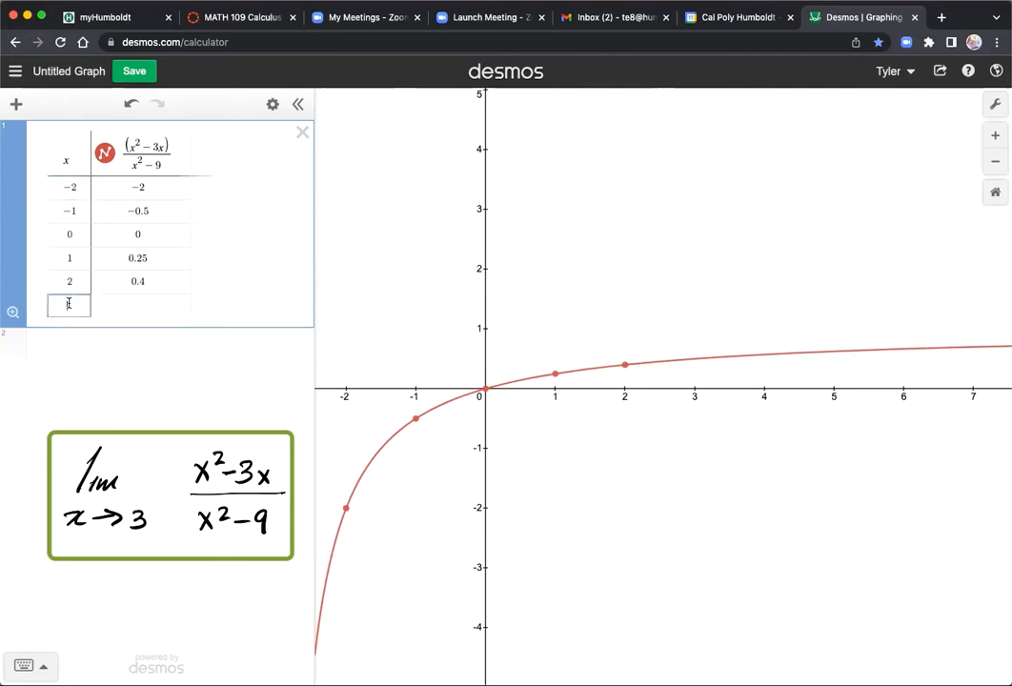
{"action": "type", "text": "3"}
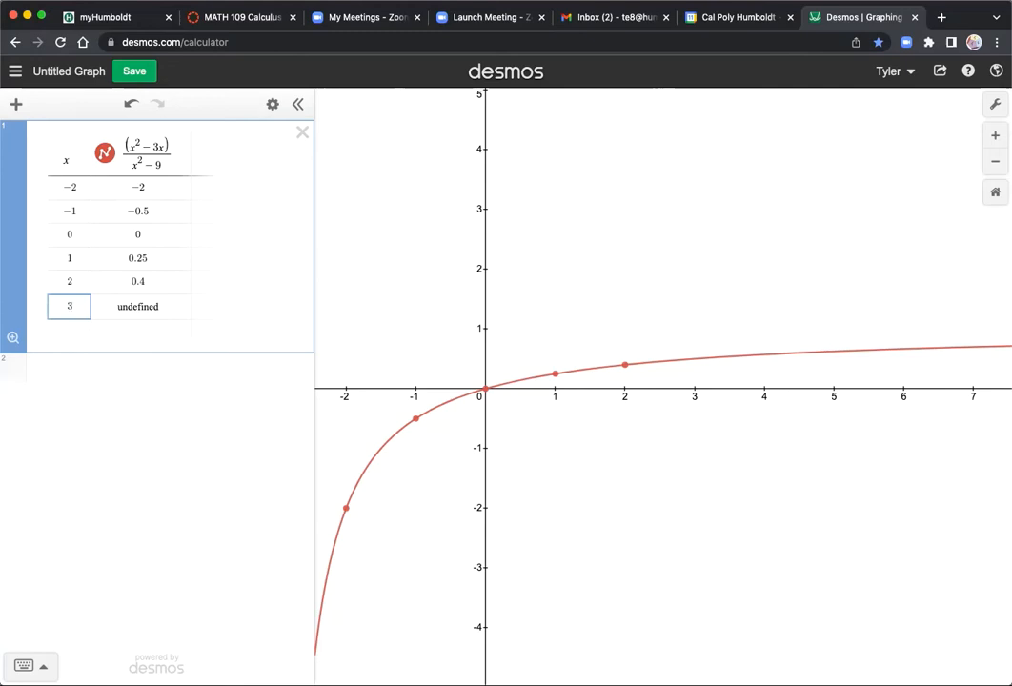
- Add x = 2.5 and x = 2.9 to the table, showing each new point's coordinates on the graph
{"action": "left_click", "coordinate": [72, 325]}
{"action": "type", "text": "2.5"}
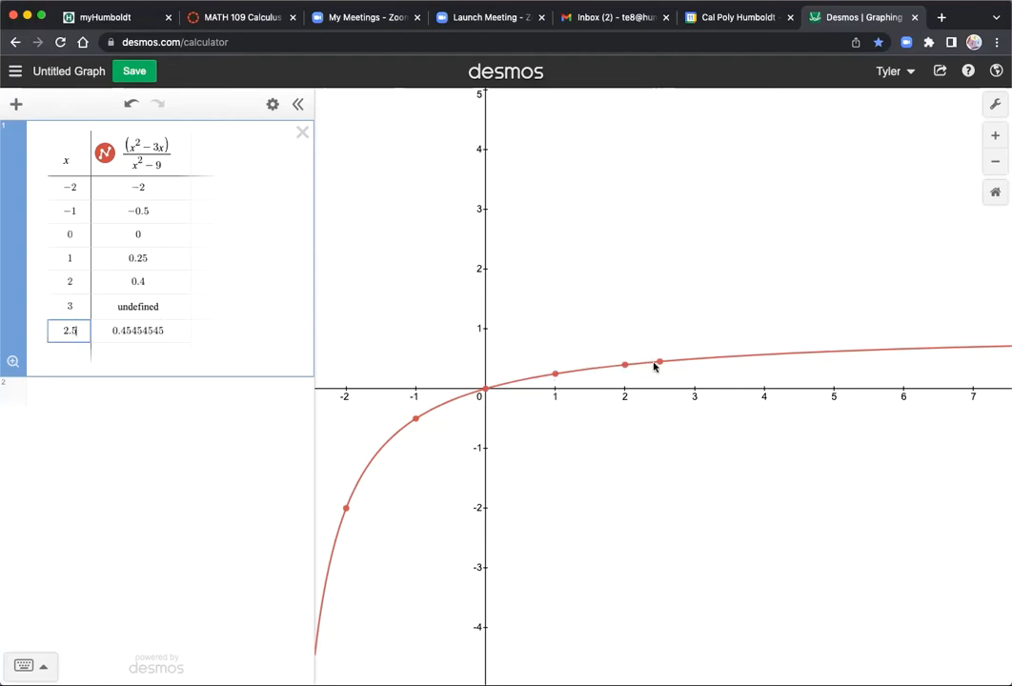
{"action": "left_click", "coordinate": [659, 363]}
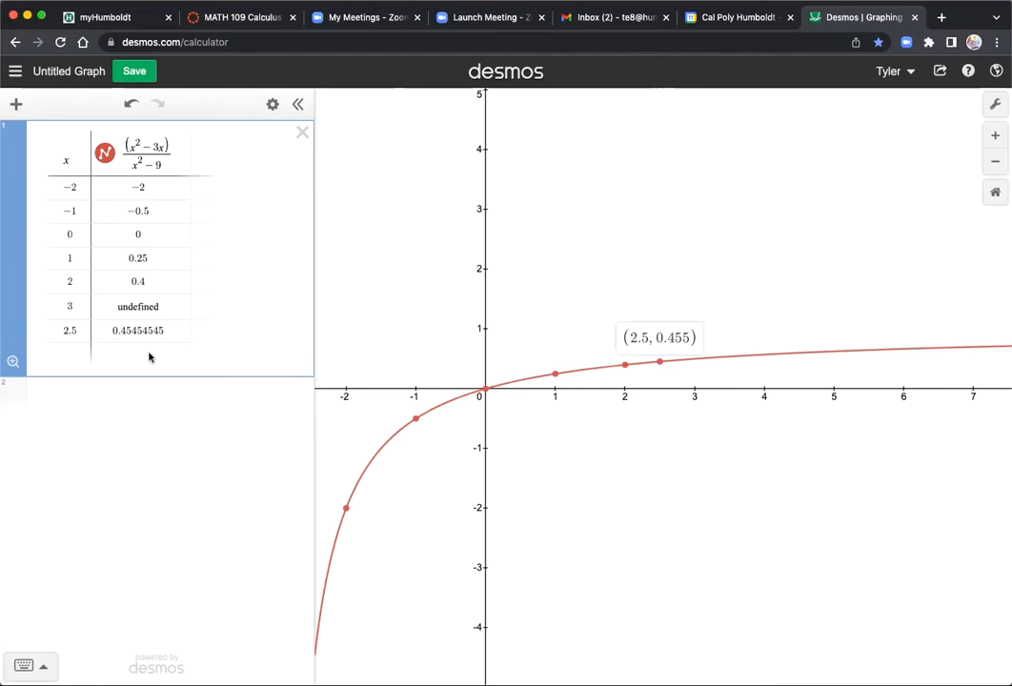
{"action": "left_click", "coordinate": [78, 349]}
{"action": "type", "text": "2.9"}
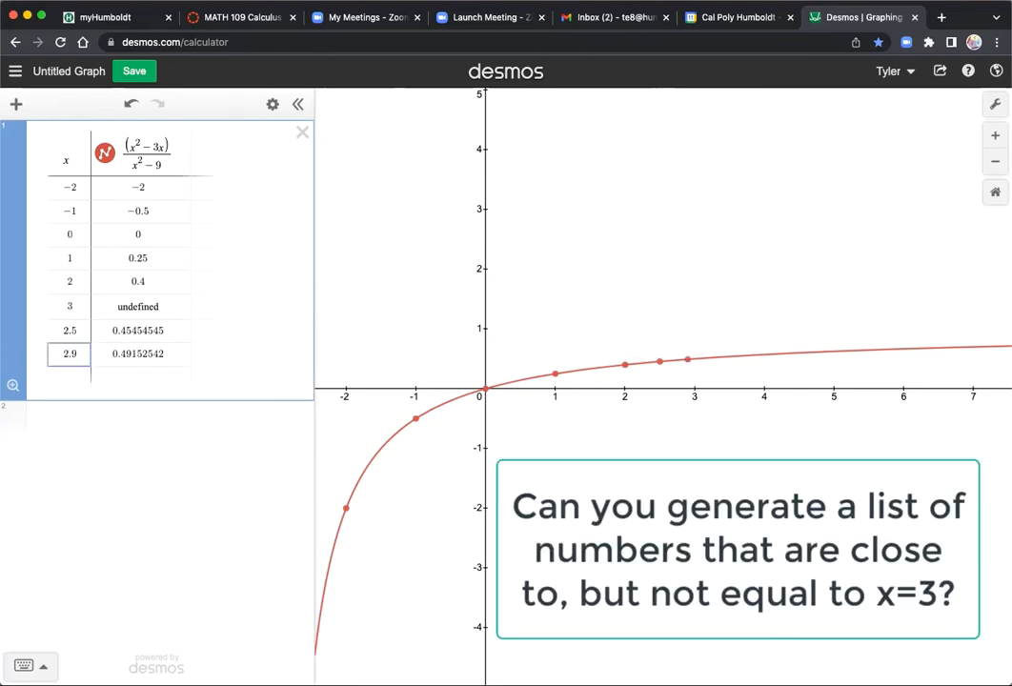
{"action": "left_click", "coordinate": [690, 359]}
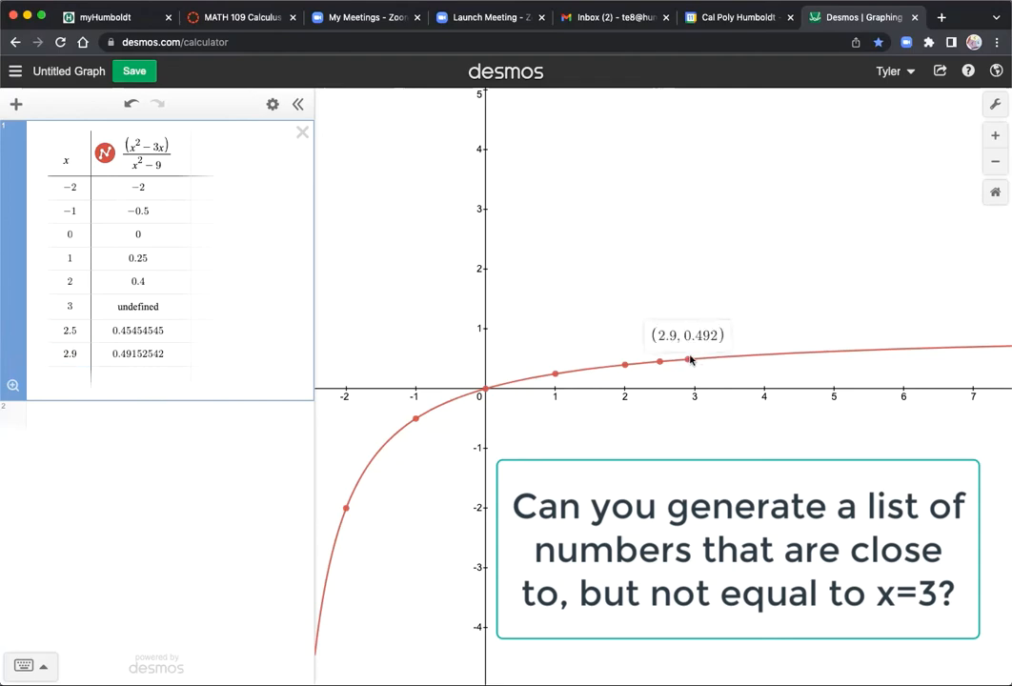
- Add the inputs 2.99 and 2.999 to the table to approach x = 3 from below
{"action": "left_click", "coordinate": [75, 376]}
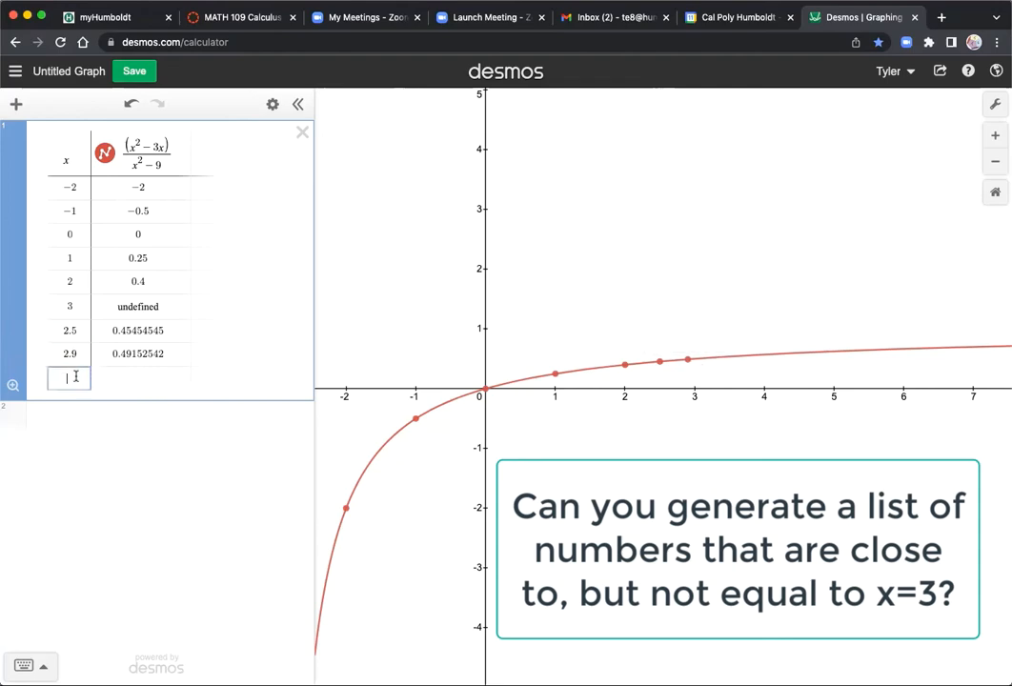
{"action": "type", "text": "2.99"}
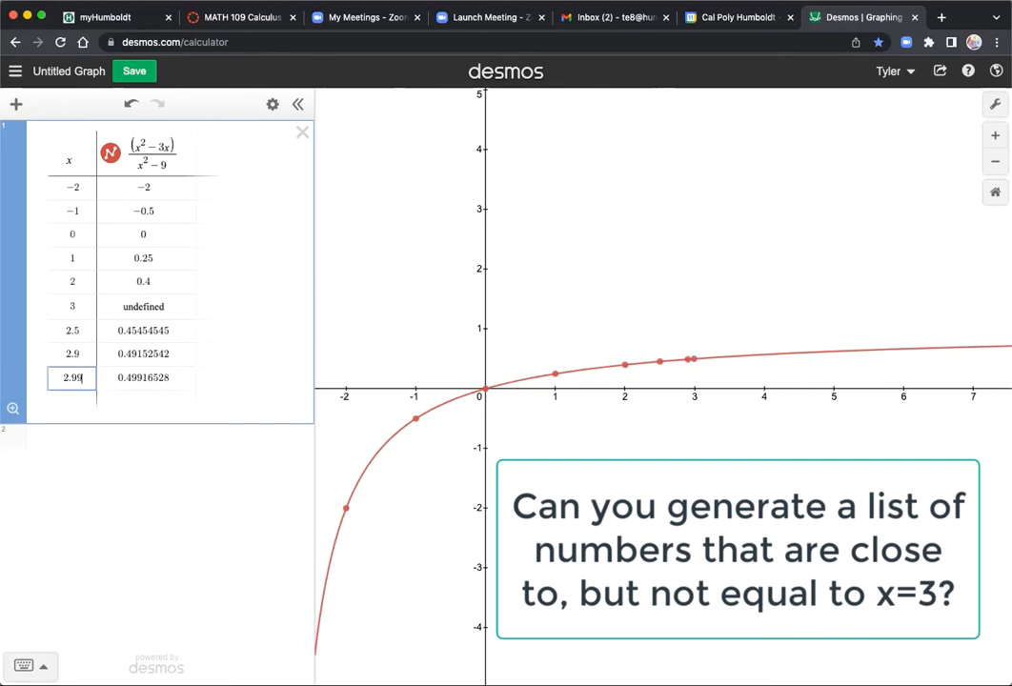
{"action": "left_click", "coordinate": [68, 401]}
{"action": "type", "text": "2.999"}
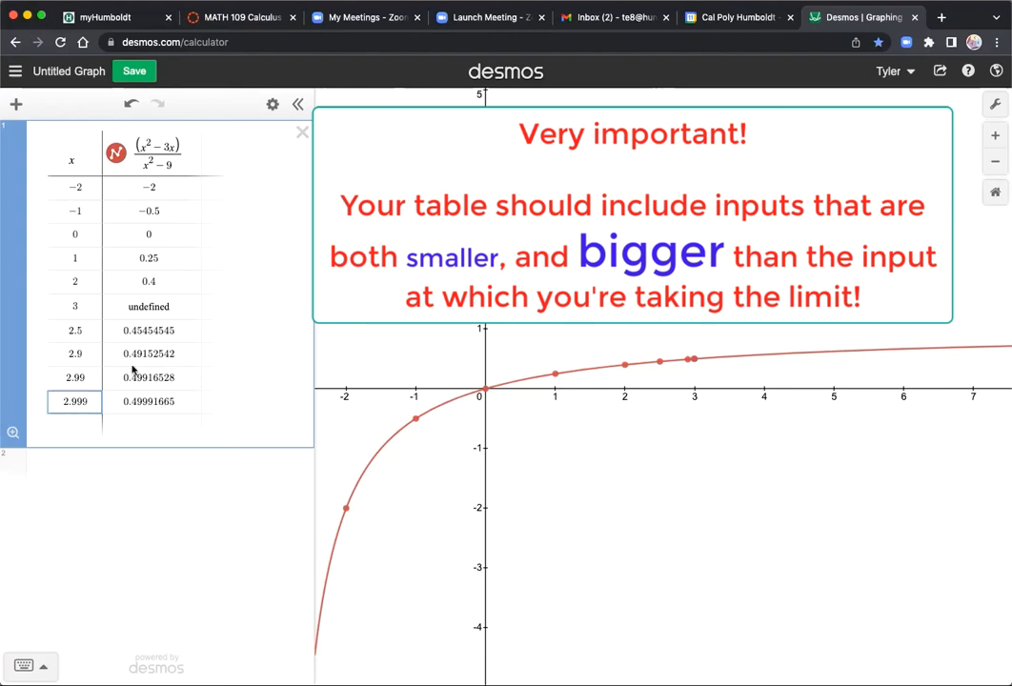
- Add the inputs 3.5, 3.1, 3.01 and 3.001 to the table to approach x = 3 from above
{"action": "left_click", "coordinate": [87, 425]}
{"action": "type", "text": "3.5"}
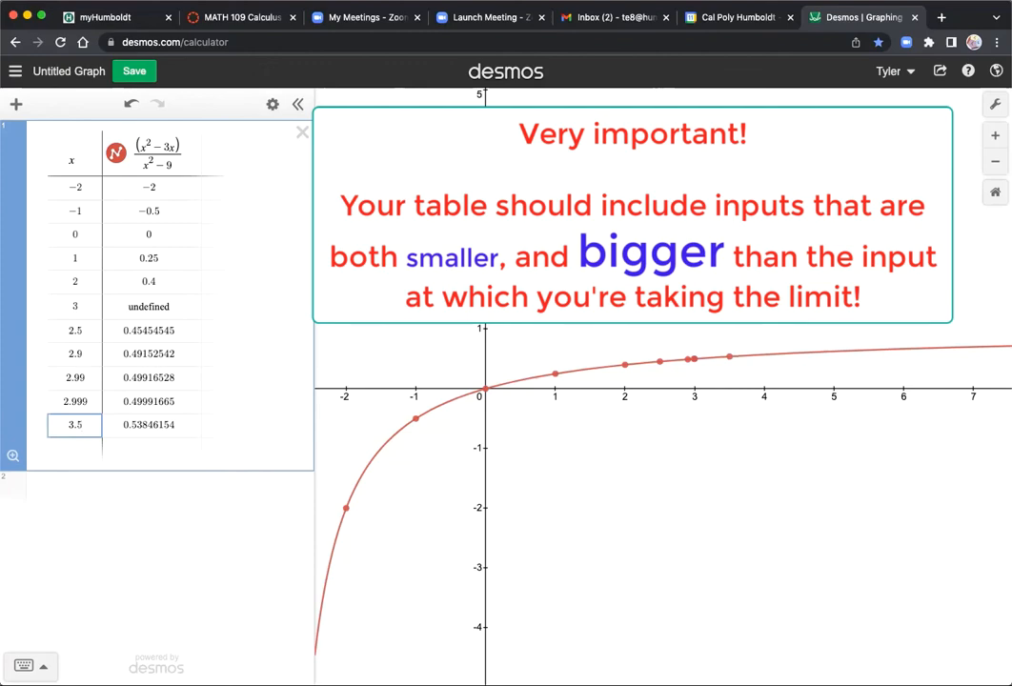
{"action": "left_click", "coordinate": [67, 446]}
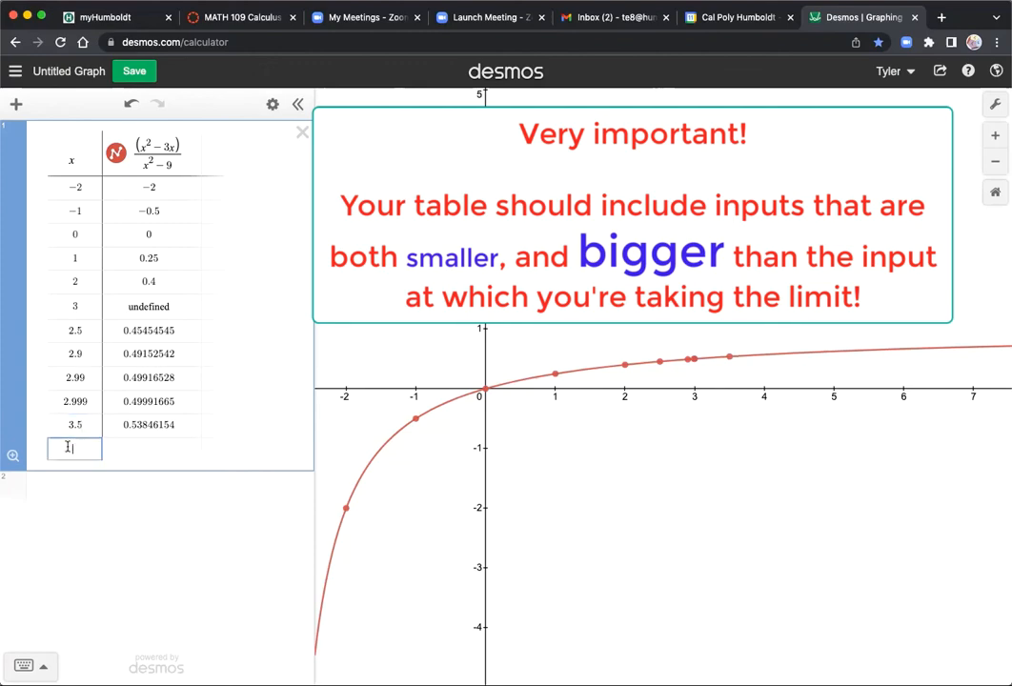
{"action": "type", "text": "3.1"}
{"action": "left_click", "coordinate": [66, 468]}
{"action": "type", "text": "3.01"}
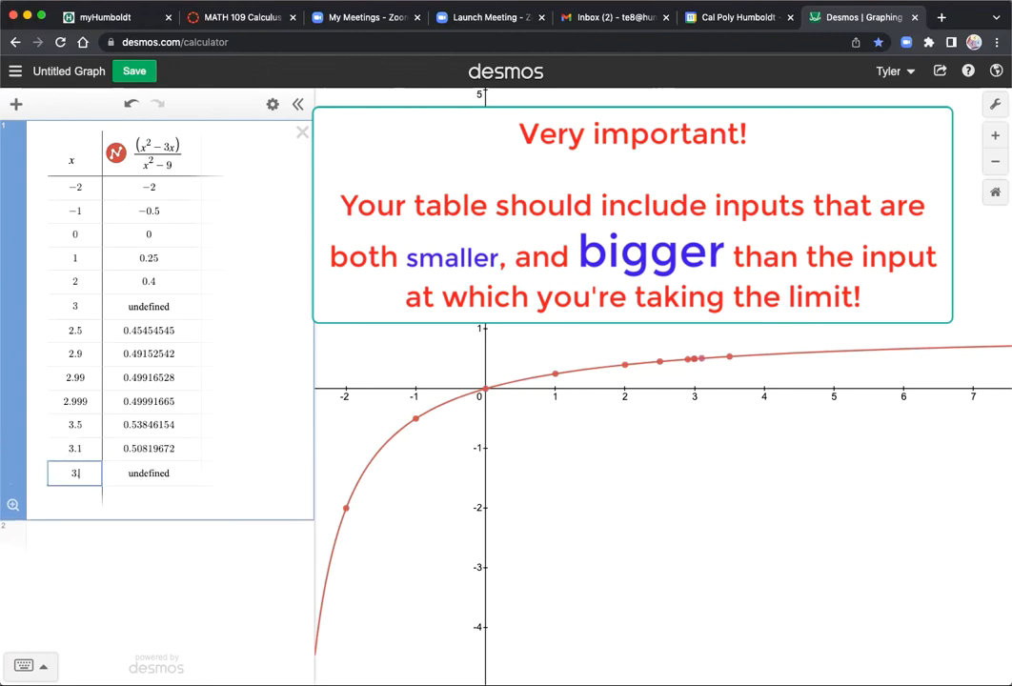
{"action": "left_click", "coordinate": [73, 493]}
{"action": "type", "text": "3.001"}
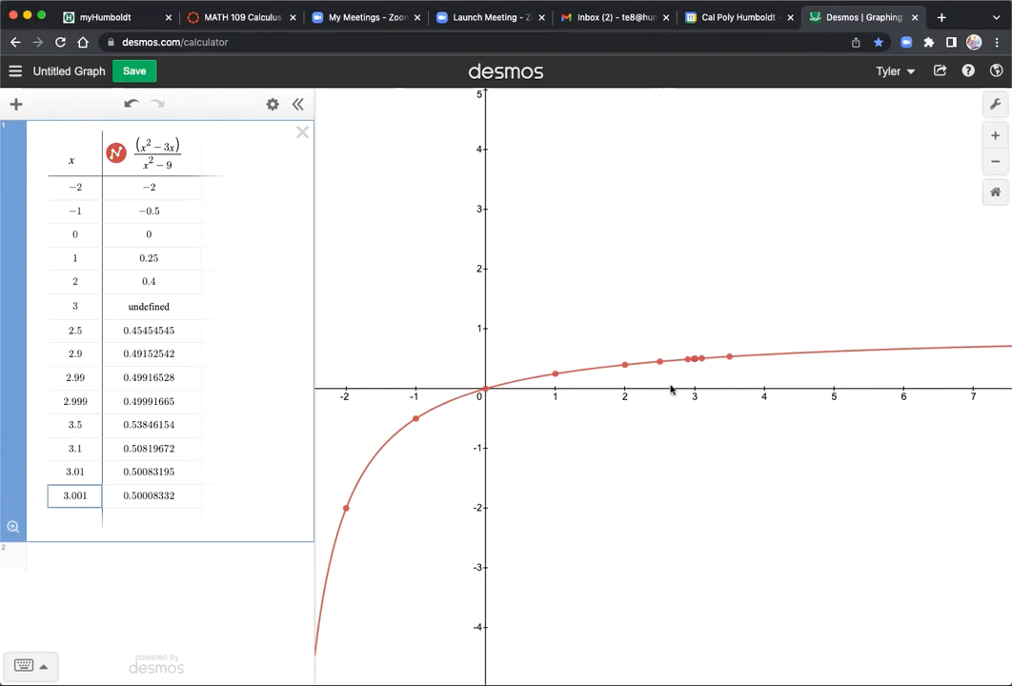
- Examine the cluster of plotted points near x = 3 up close and show the coordinates of the point at x = 3.01
{"action": "scroll", "coordinate": [695, 384], "scroll_direction": "up", "scroll_amount": 5}
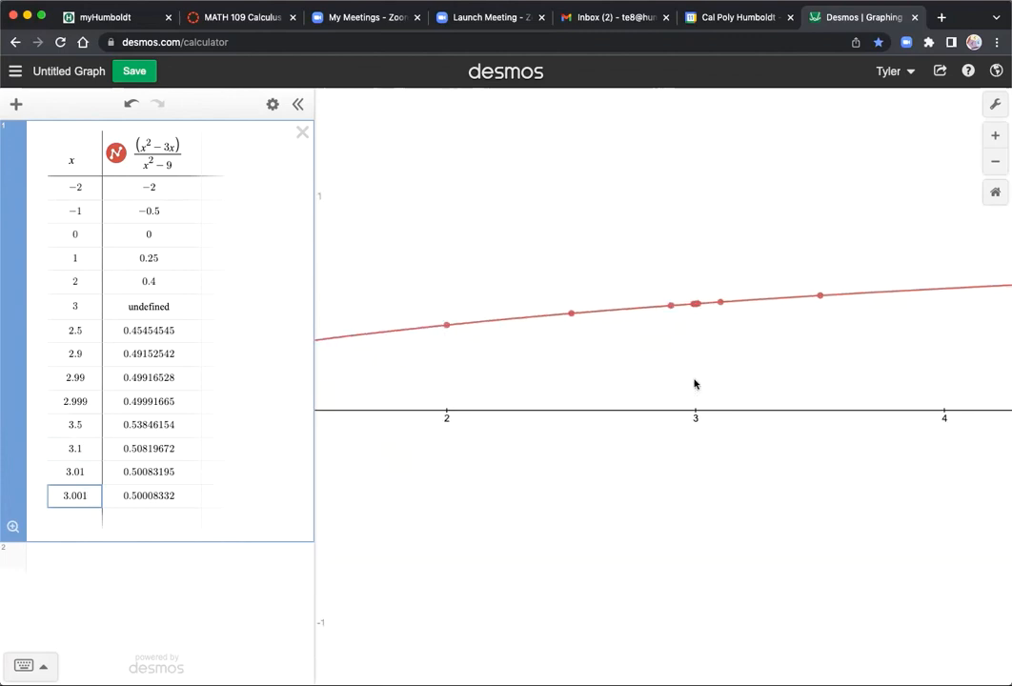
{"action": "left_click", "coordinate": [706, 360]}
{"action": "left_click_drag", "start_coordinate": [707, 361], "coordinate": [694, 370]}
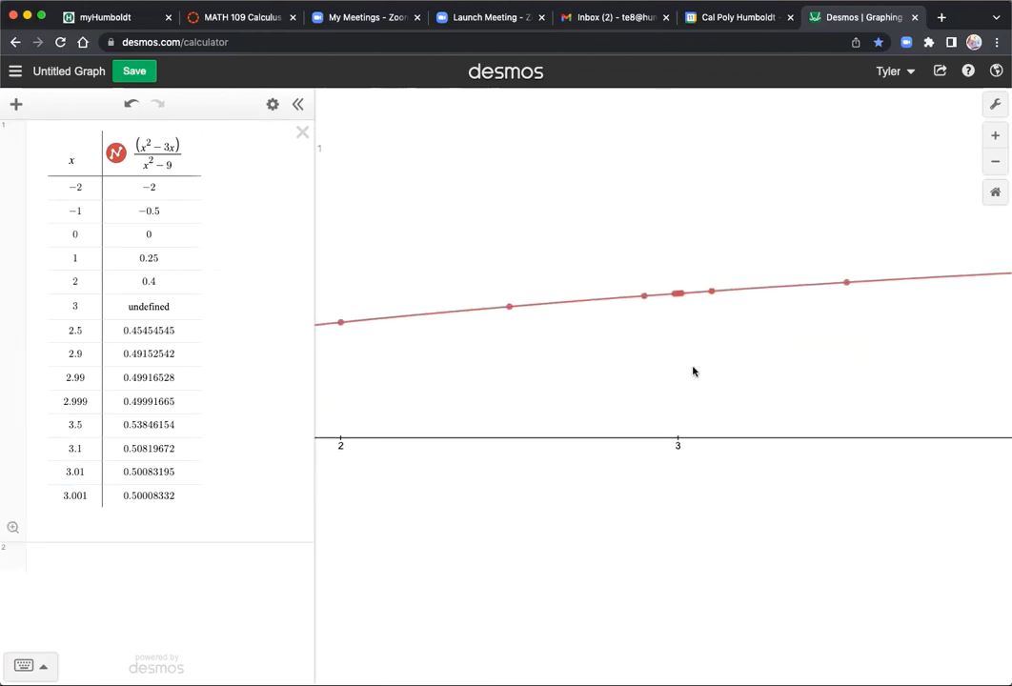
{"action": "left_click", "coordinate": [683, 296]}
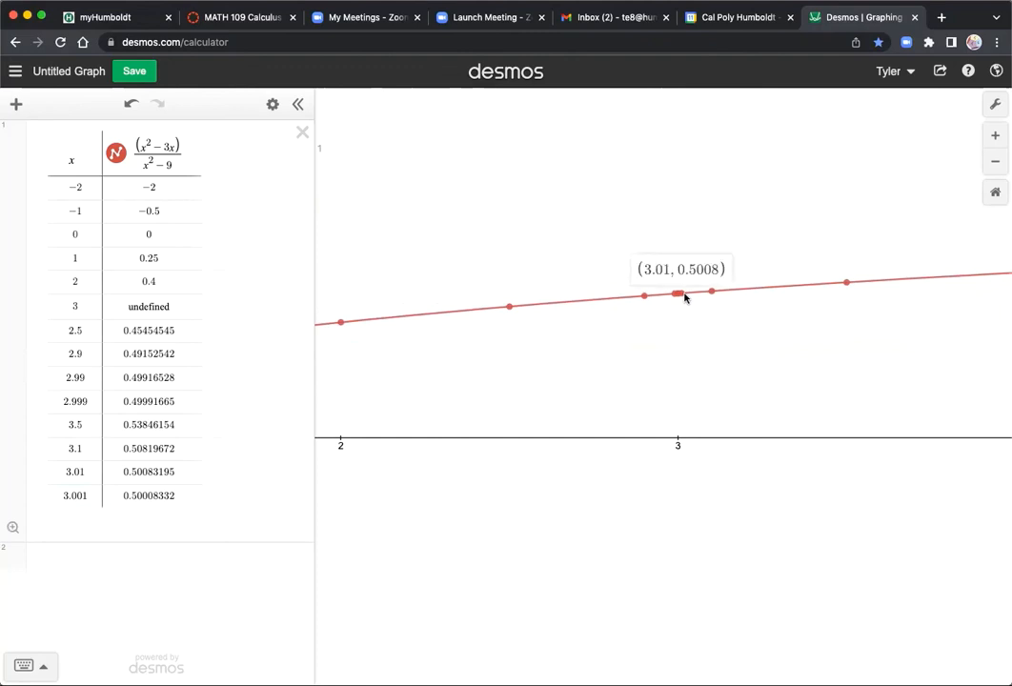